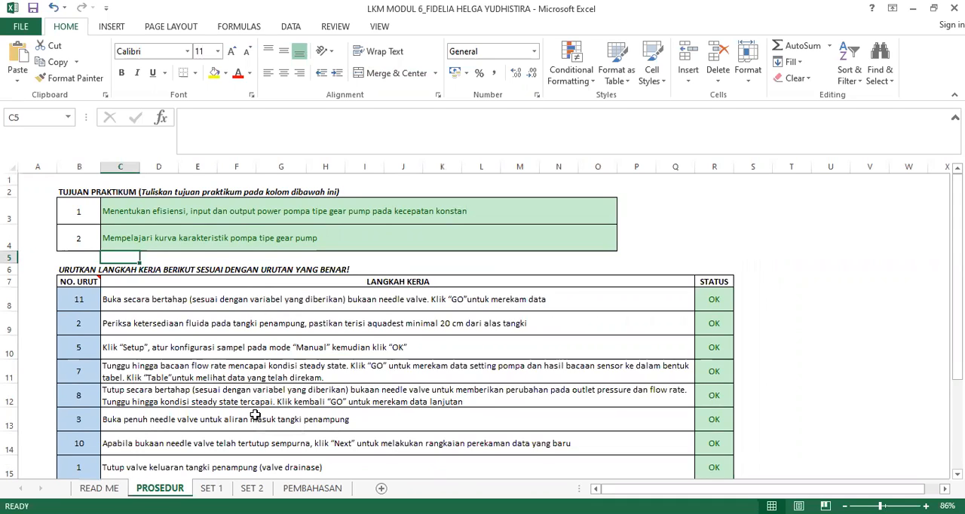
- Review the numbered work steps and their status in the LANGKAH KERJA table on the PROSEDUR sheet
scroll(255, 415, "down", 1)
scroll(255, 415, "down", 2)
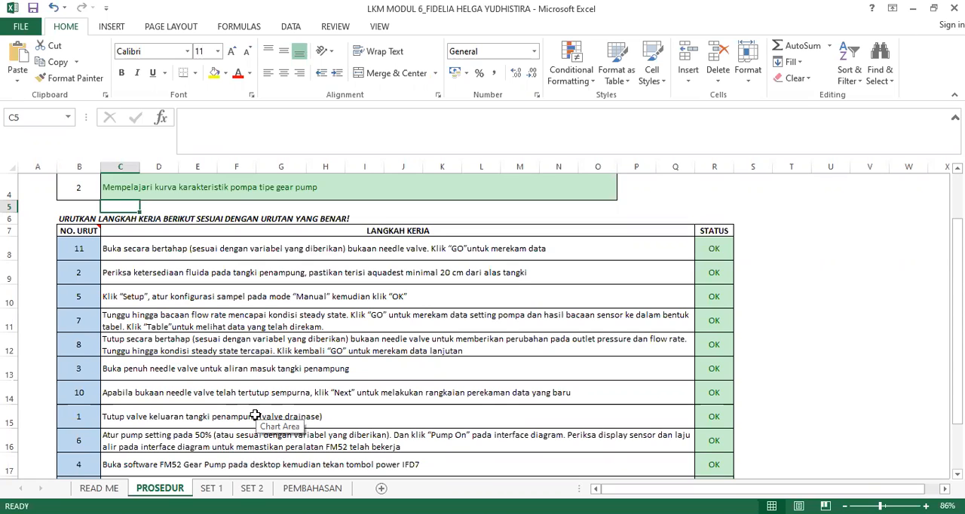
scroll(254, 416, "down", 3)
scroll(255, 416, "up", 3)
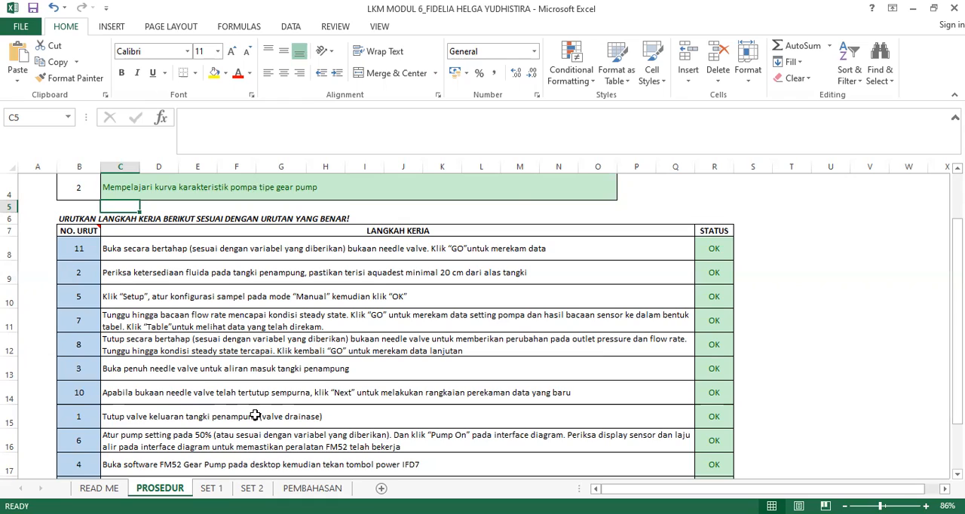
scroll(254, 416, "down", 2)
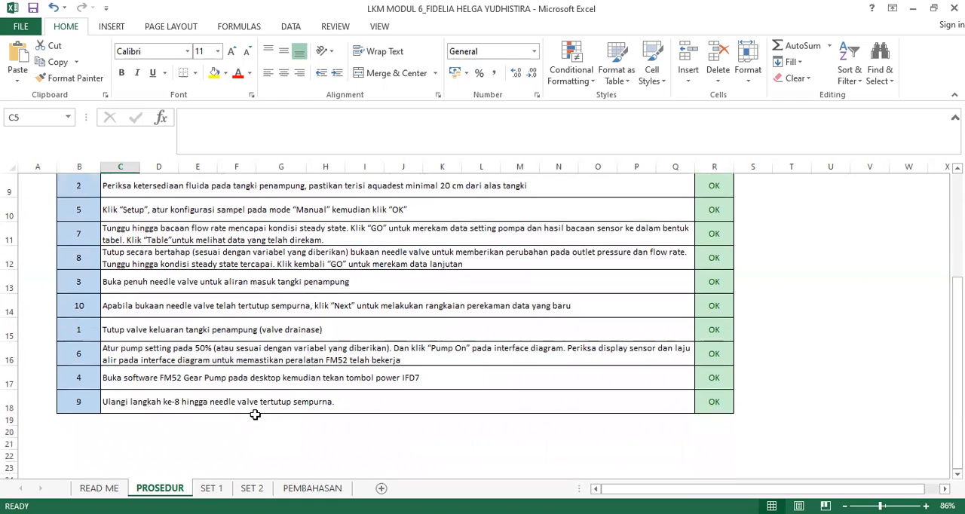
scroll(255, 416, "up", 1)
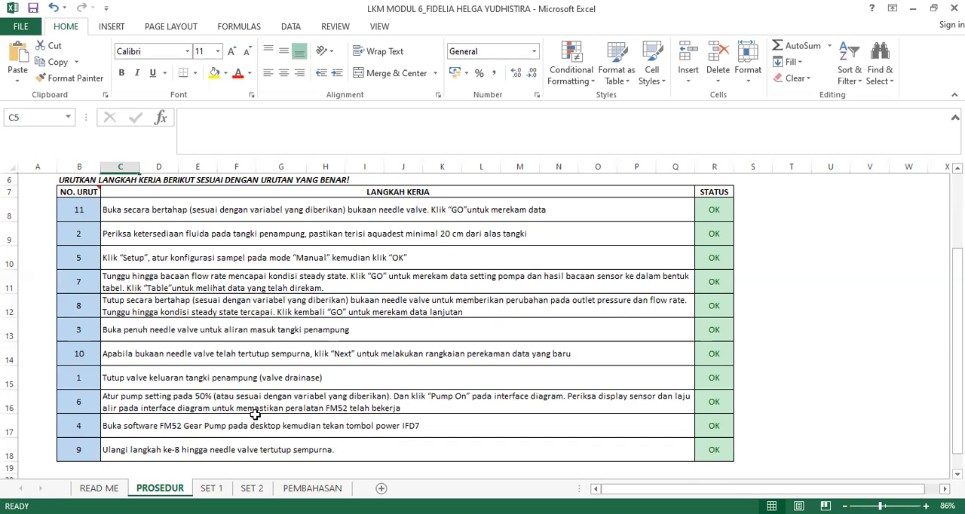
- Open the SET 1 sheet and view its instructions, gear pump diagram and input parameters
left_click(211, 487)
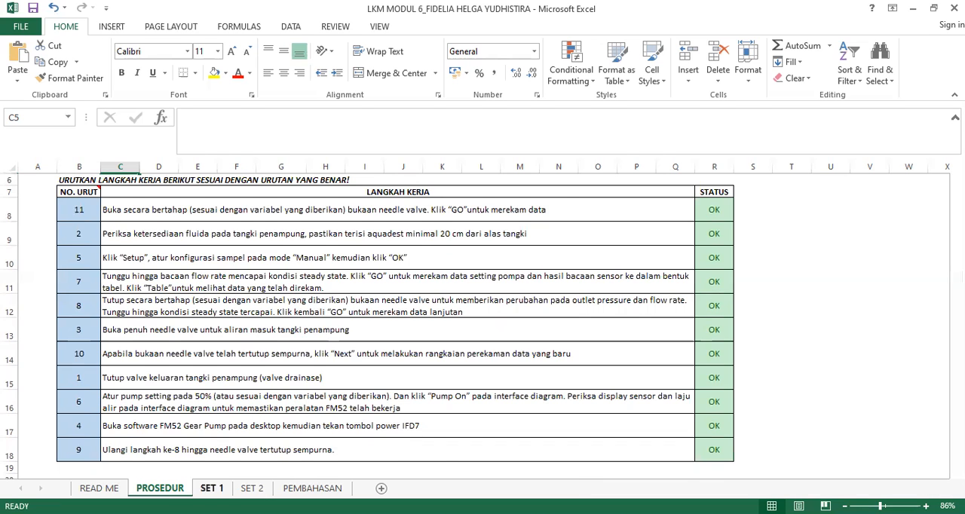
scroll(286, 363, "up", 9)
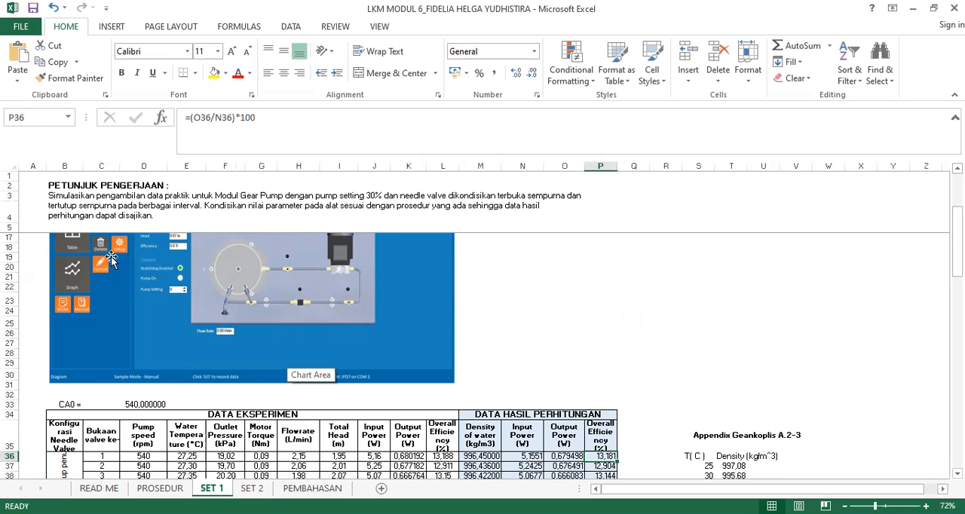
scroll(472, 278, "up", 4)
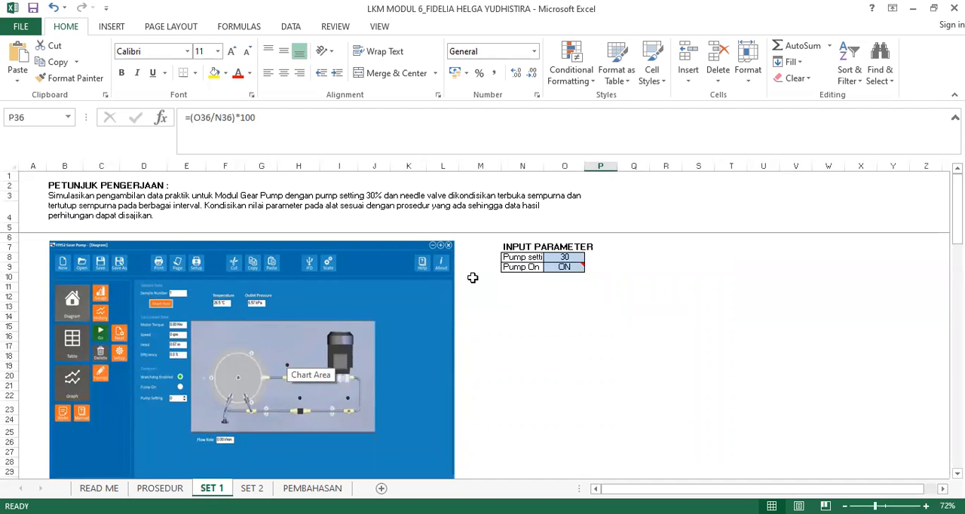
- Inspect the row 36 formulas for water density, input power, output power and overall efficiency in the SET 1 calculation table
scroll(472, 278, "down", 8)
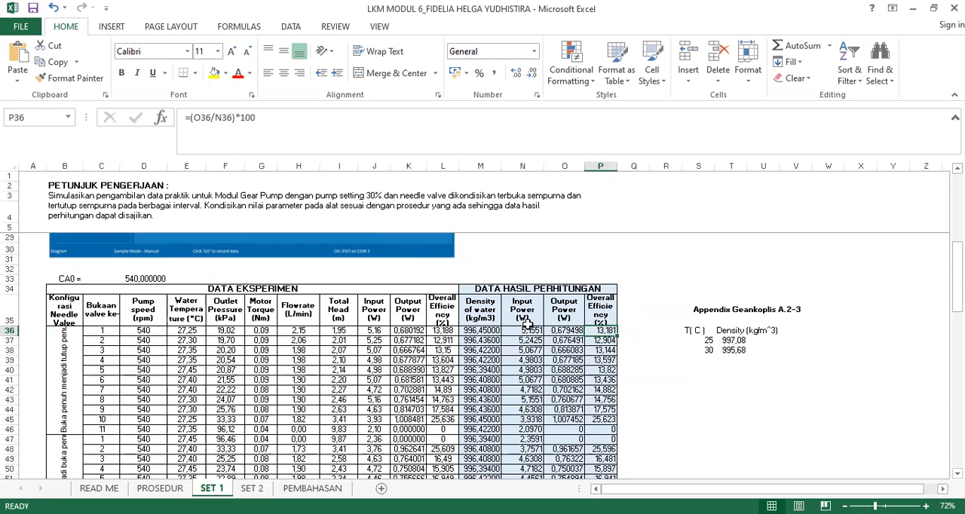
left_click(481, 332)
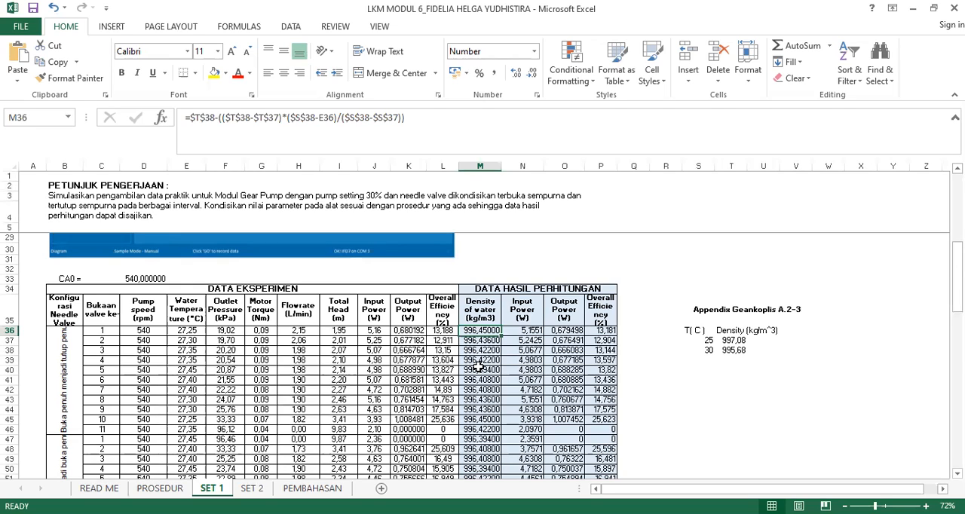
left_click(534, 329)
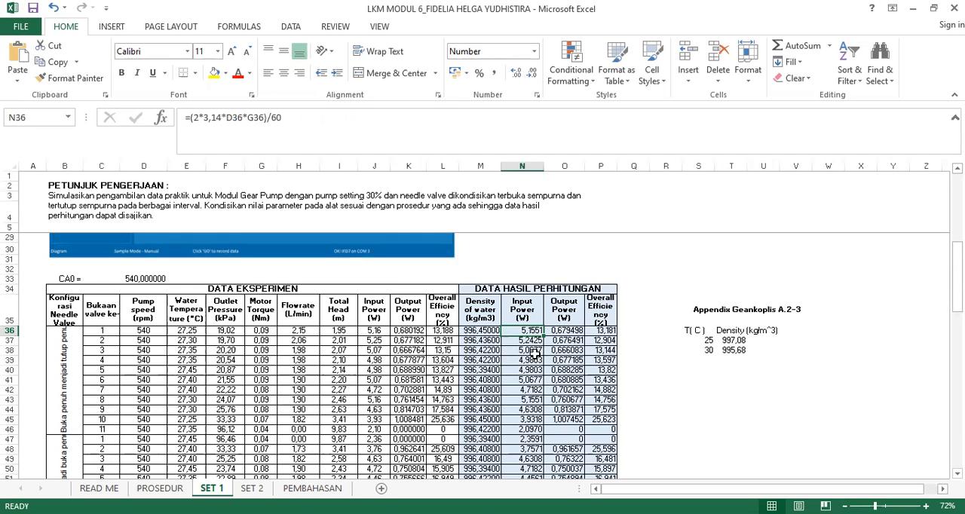
left_click(571, 331)
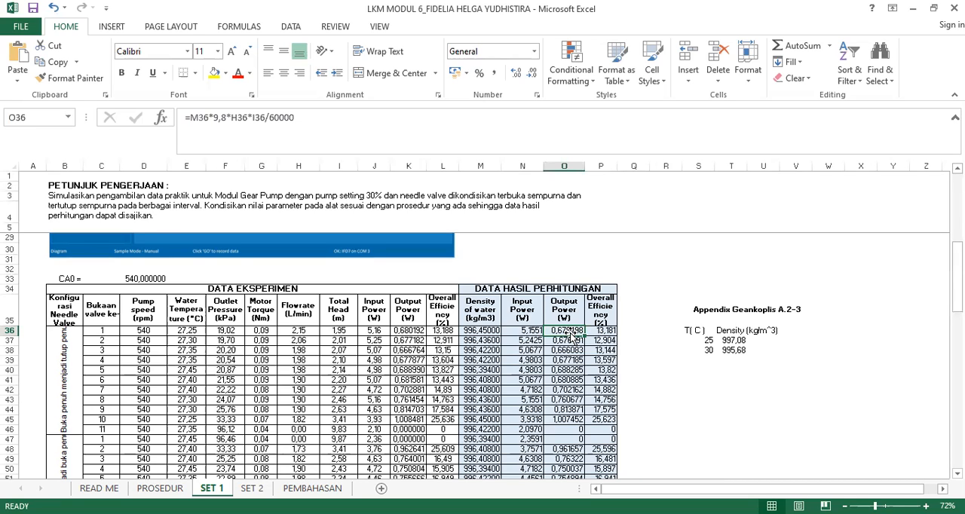
key("Right")
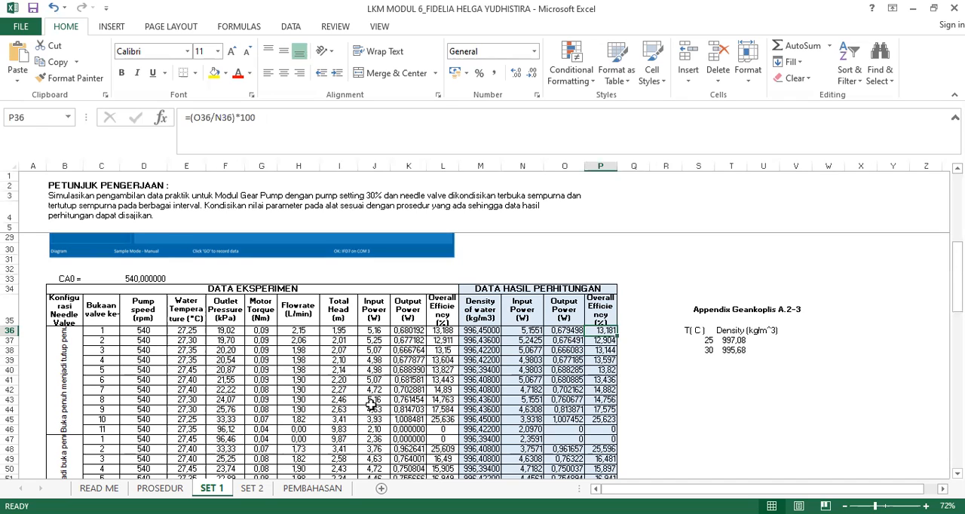
- Open the SET 2 sheet and inspect the density, input power, output power and overall efficiency formulas in row 36
left_click(252, 488)
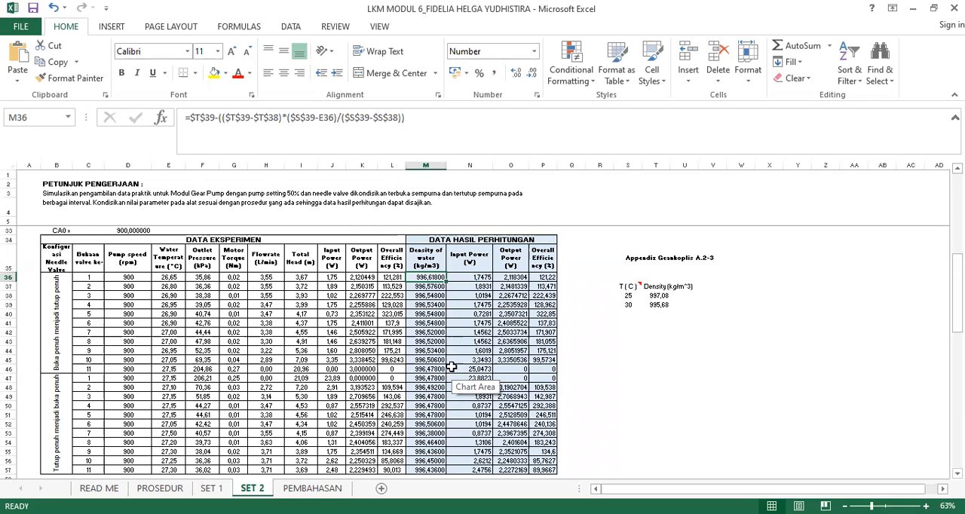
scroll(451, 366, "up", 3)
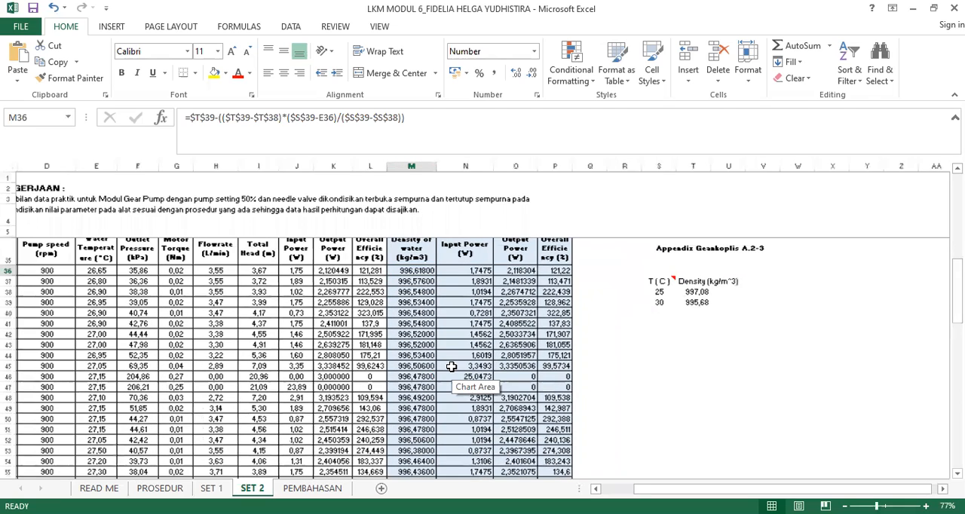
scroll(450, 367, "up", 2)
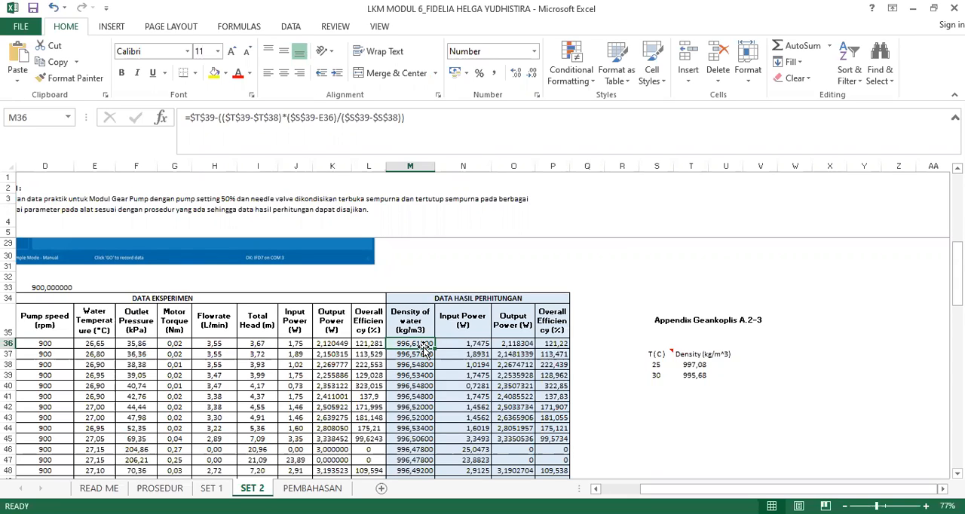
key("Right")
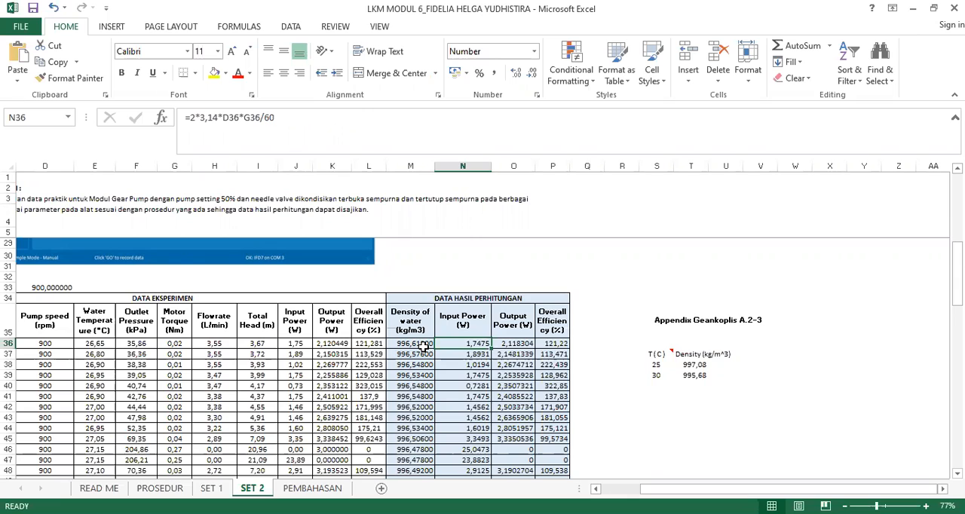
key("Right")
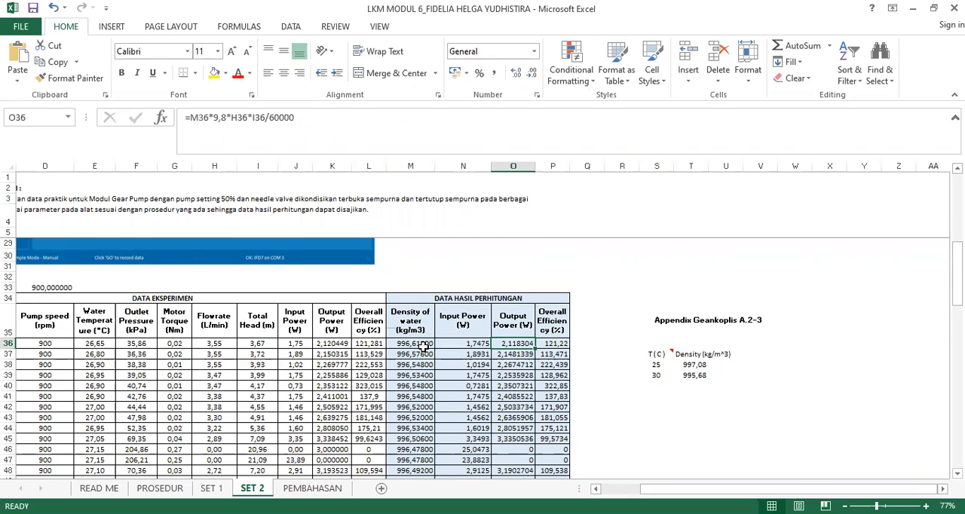
key("Right")
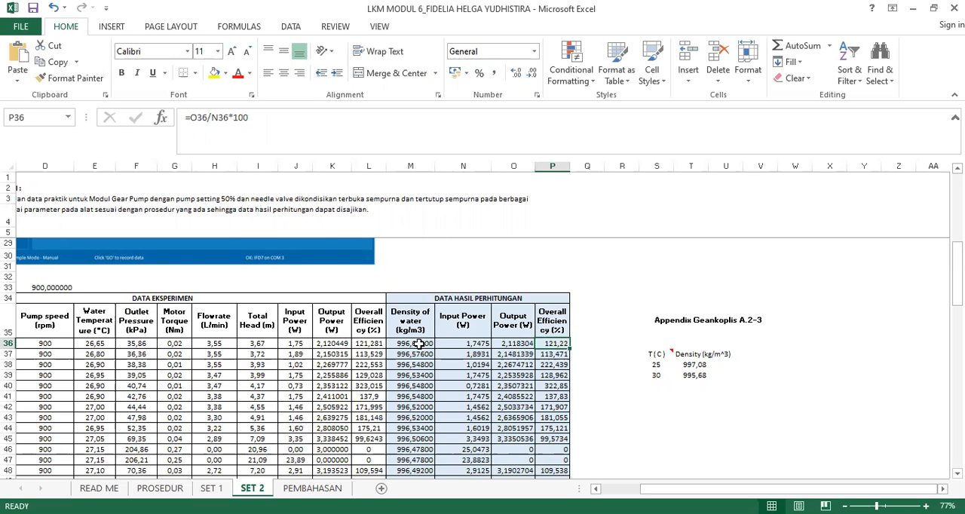
left_click(419, 343)
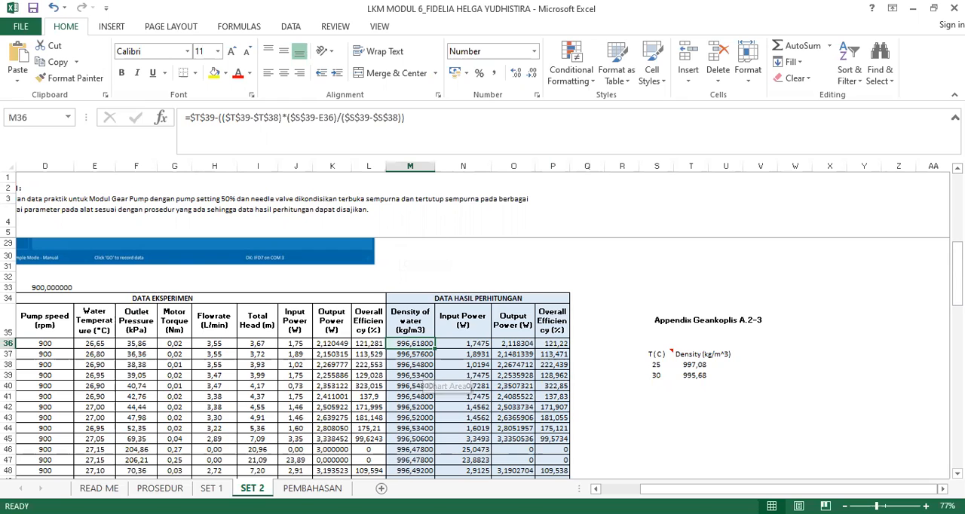
- Read the answer to question 1 on the PEMBAHASAN sheet and check it against the SET 1 data
left_click(300, 489)
scroll(309, 309, "up", 7)
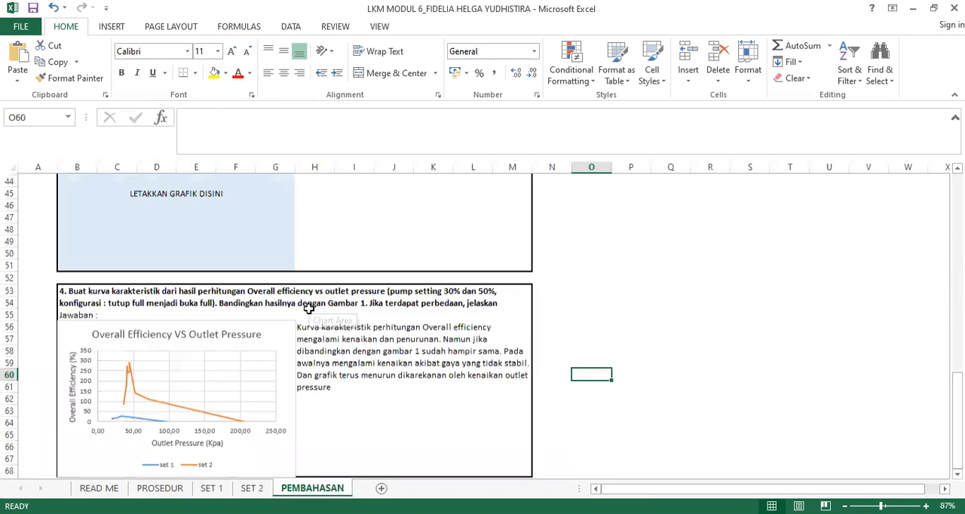
scroll(308, 309, "up", 11)
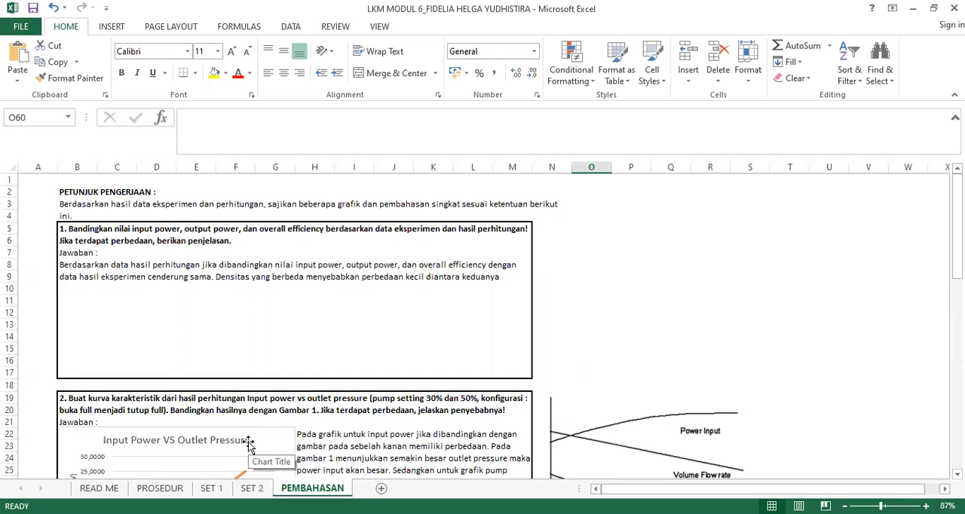
left_click(223, 487)
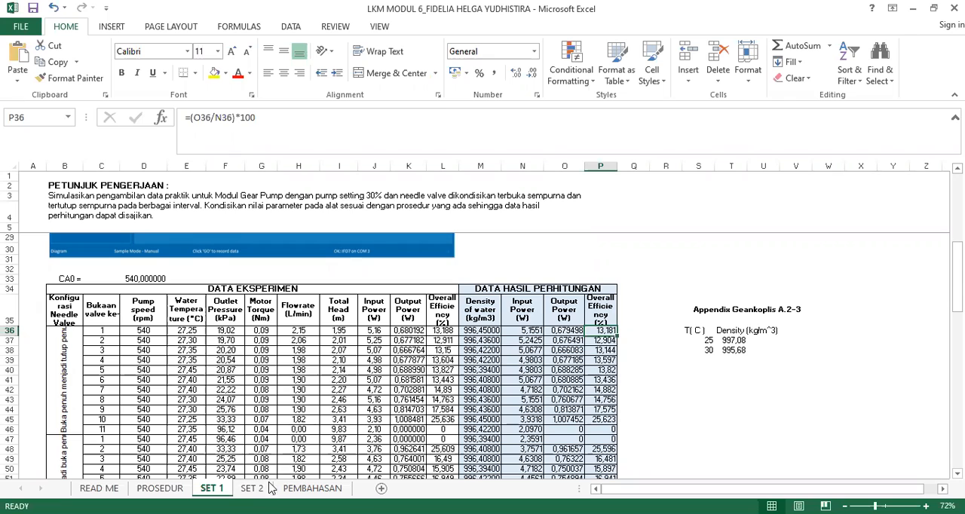
left_click(312, 488)
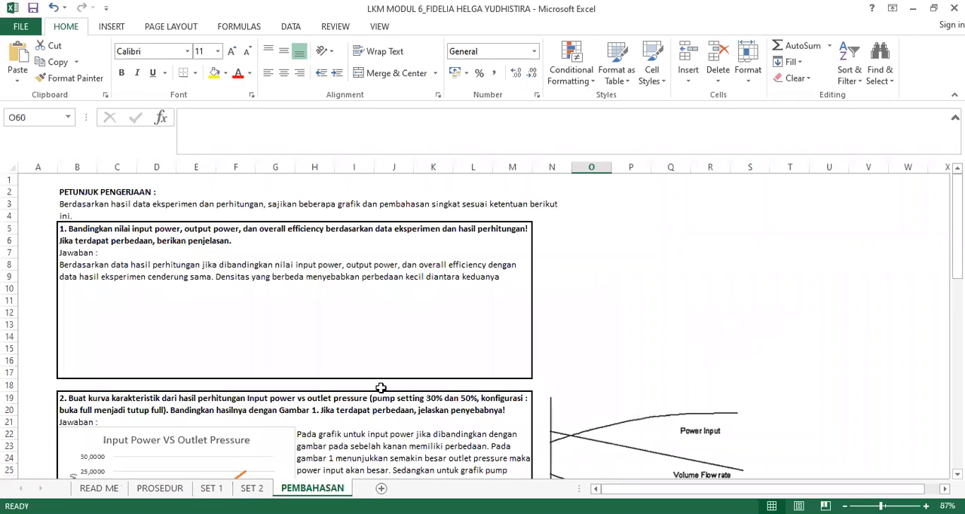
- Examine the Input Power VS Outlet Pressure chart under question 2 and compare its curves with GAMBAR 1
scroll(389, 375, "down", 4)
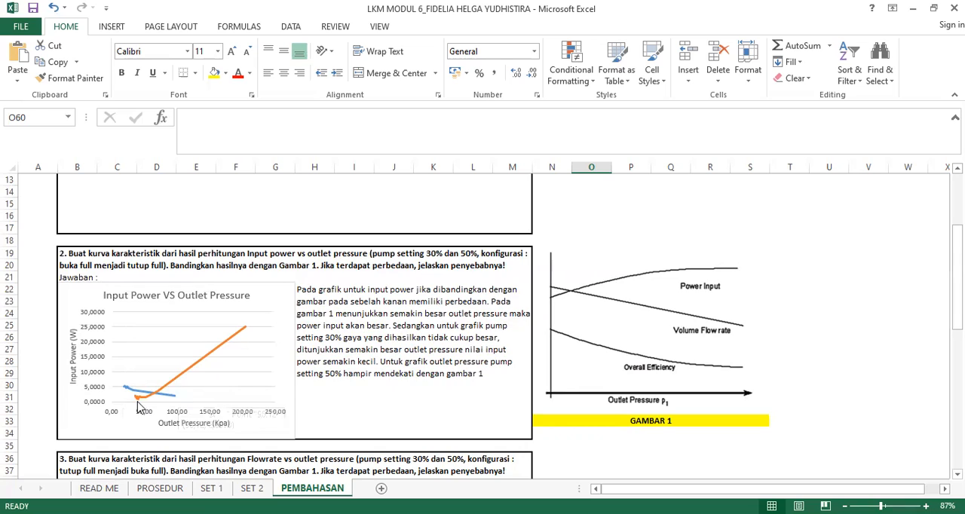
mouse_move(246, 330)
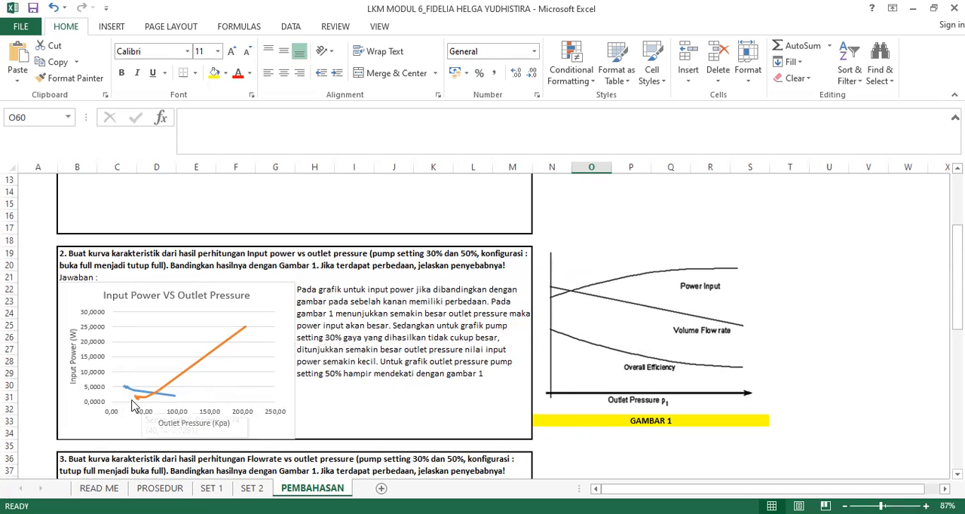
mouse_move(162, 391)
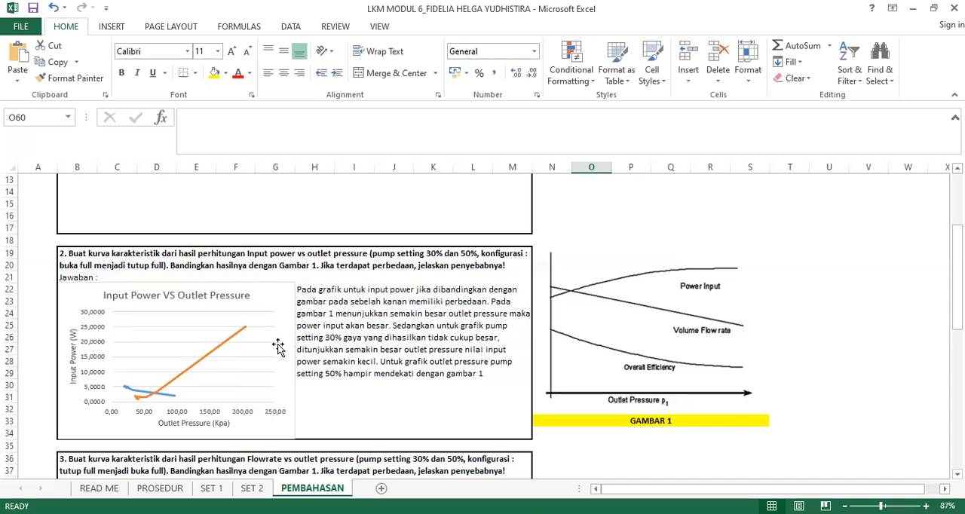
- Examine the Flowrate VS Outlet Pressure chart and answer under question 3, comparing the curves with the volume flow rate line in GAMBAR 1
scroll(293, 383, "down", 3)
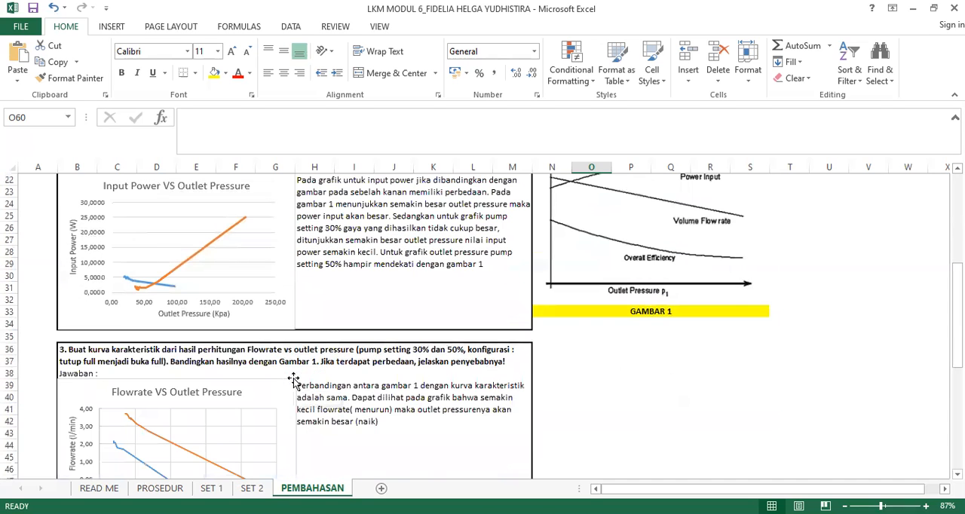
scroll(294, 383, "down", 2)
scroll(294, 381, "down", 1)
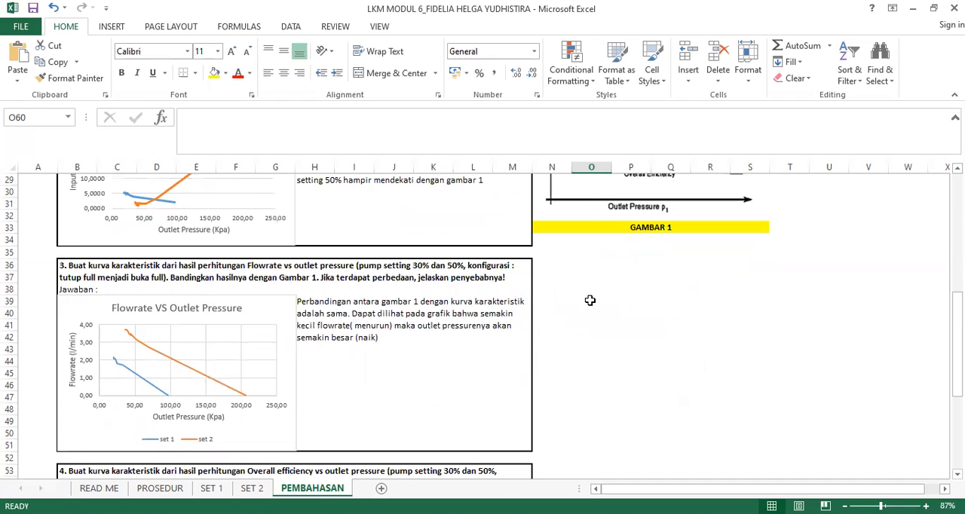
scroll(591, 300, "up", 2)
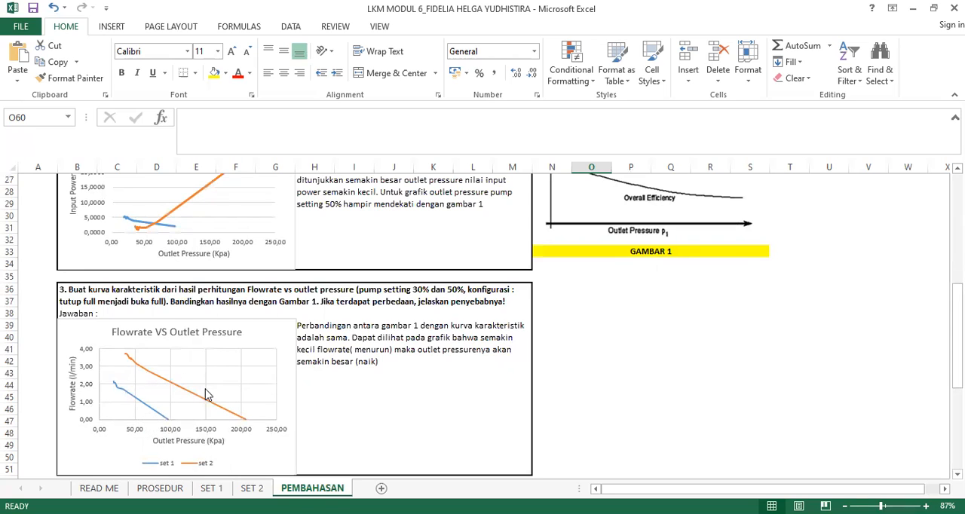
scroll(557, 357, "up", 3)
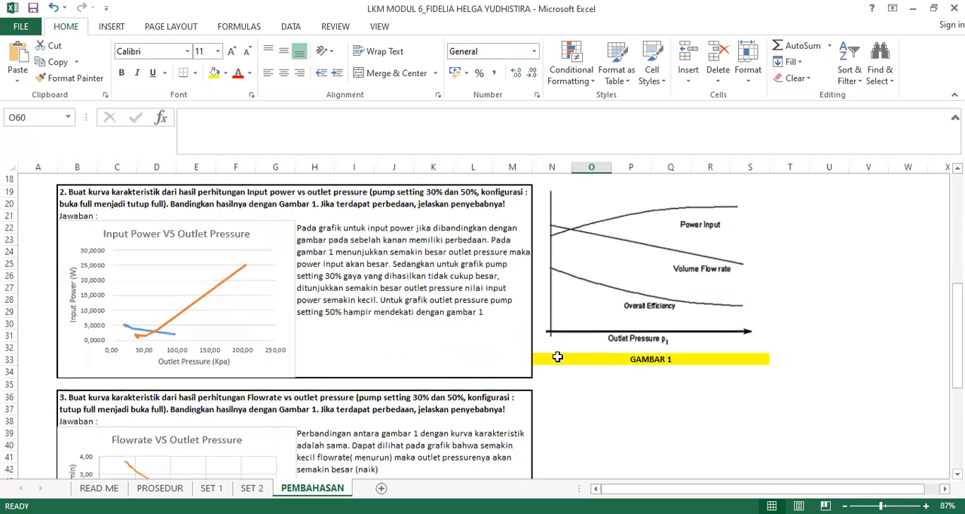
scroll(557, 357, "down", 3)
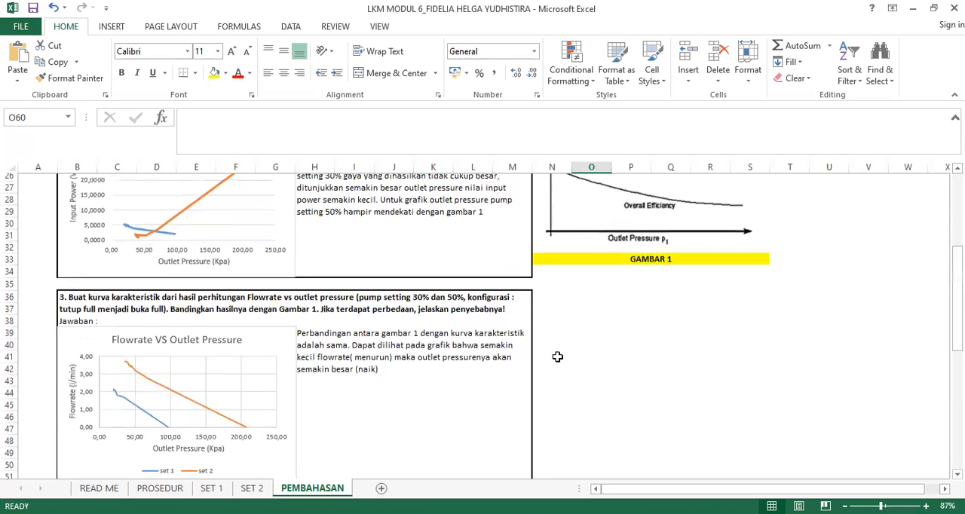
scroll(557, 356, "up", 2)
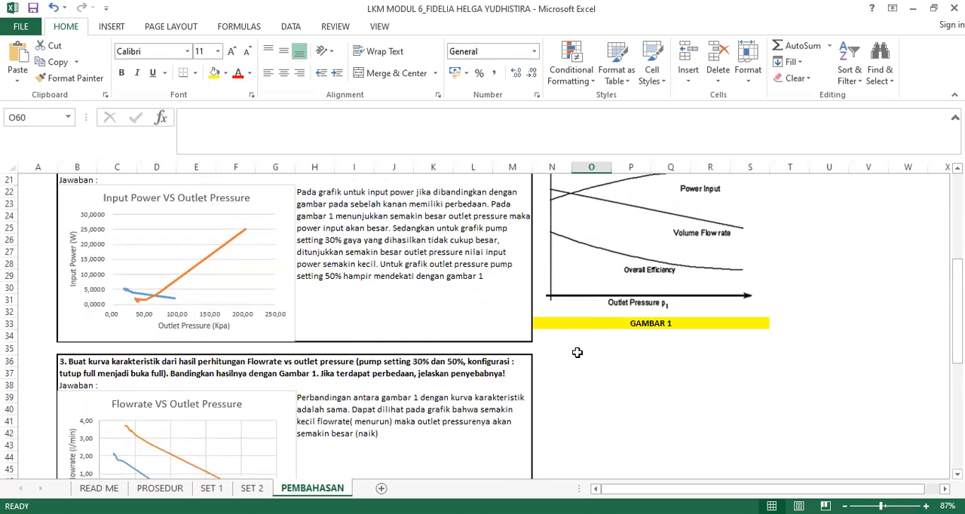
scroll(577, 352, "up", 1)
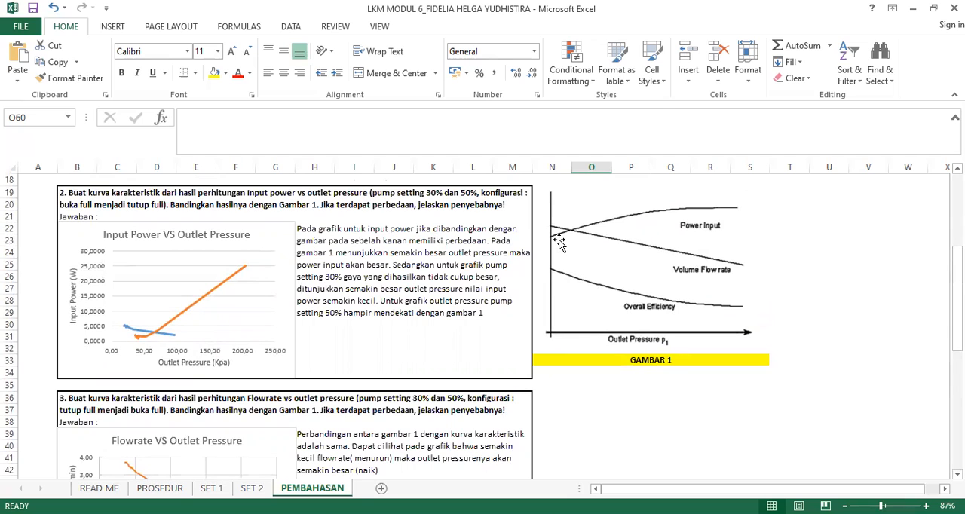
scroll(585, 382, "down", 3)
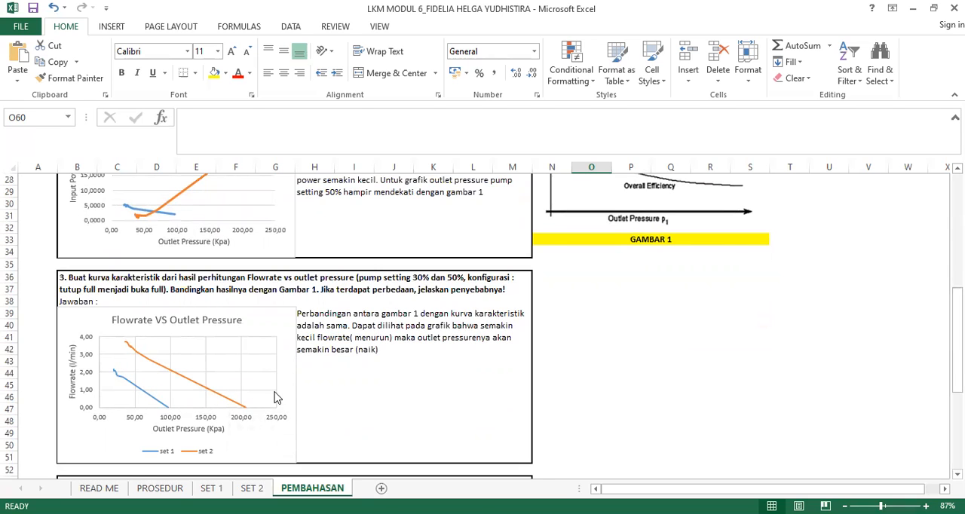
scroll(396, 402, "down", 5)
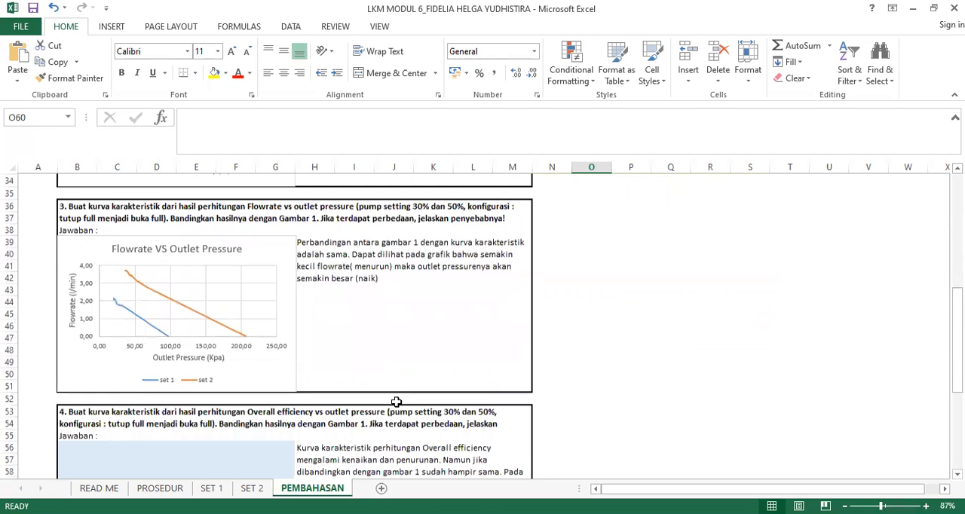
- Read the answer to question 4 and compare its Overall Efficiency VS Outlet Pressure chart with the overall efficiency line in GAMBAR 1
scroll(397, 401, "down", 1)
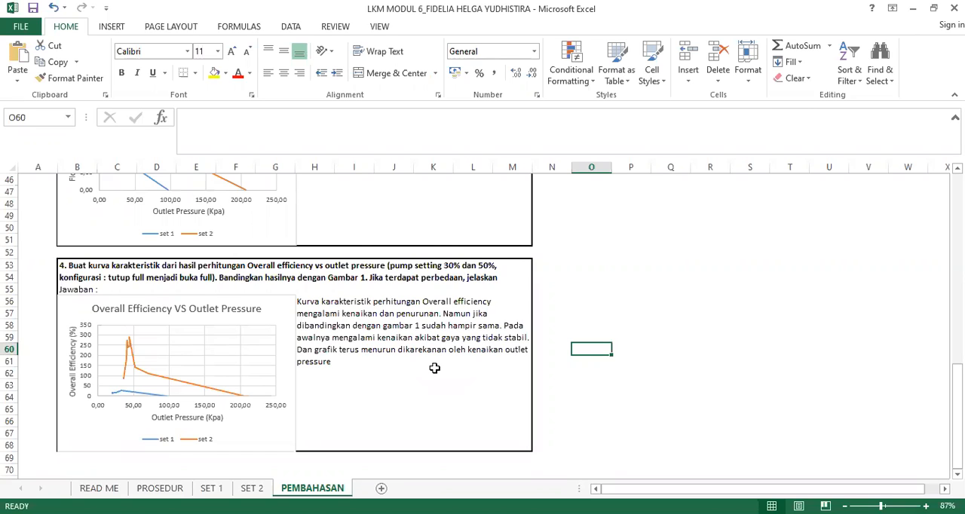
scroll(434, 368, "up", 2)
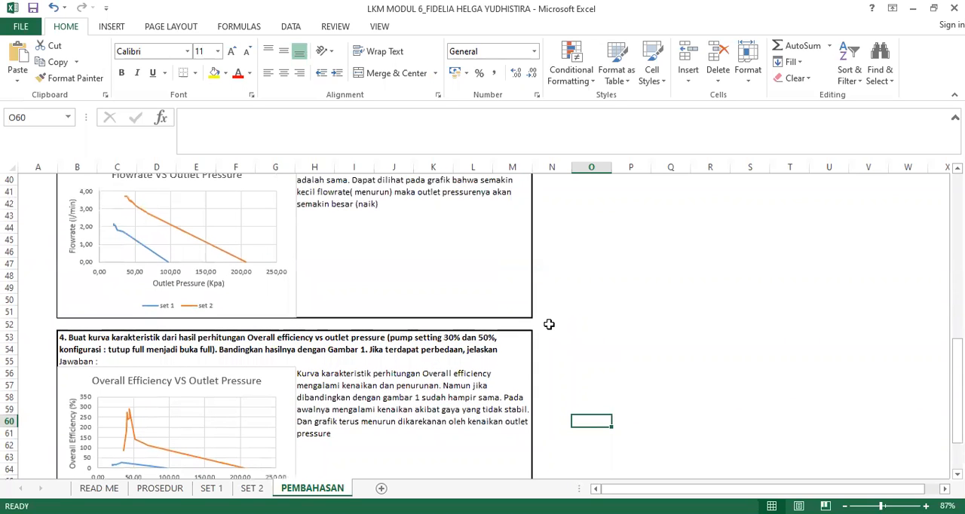
scroll(549, 325, "down", 1)
scroll(549, 324, "up", 3)
scroll(549, 324, "up", 2)
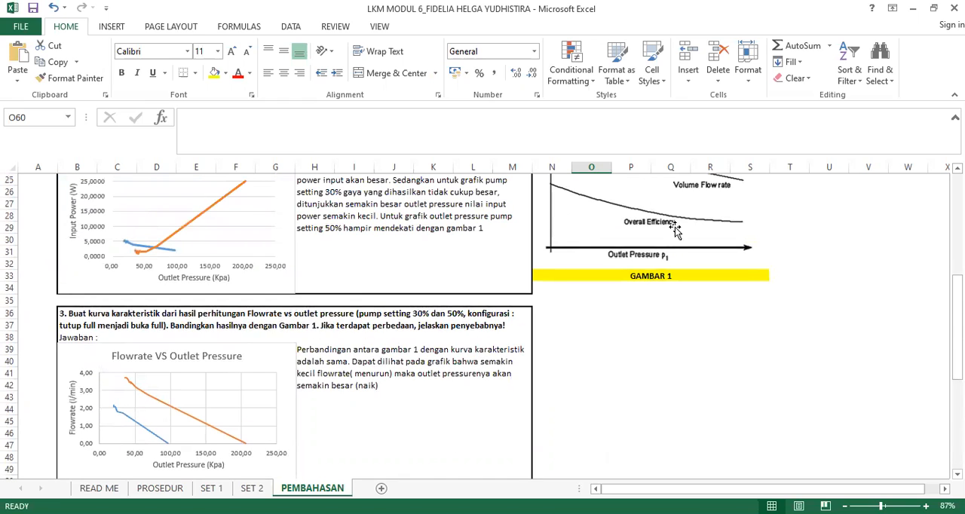
scroll(653, 230, "up", 2)
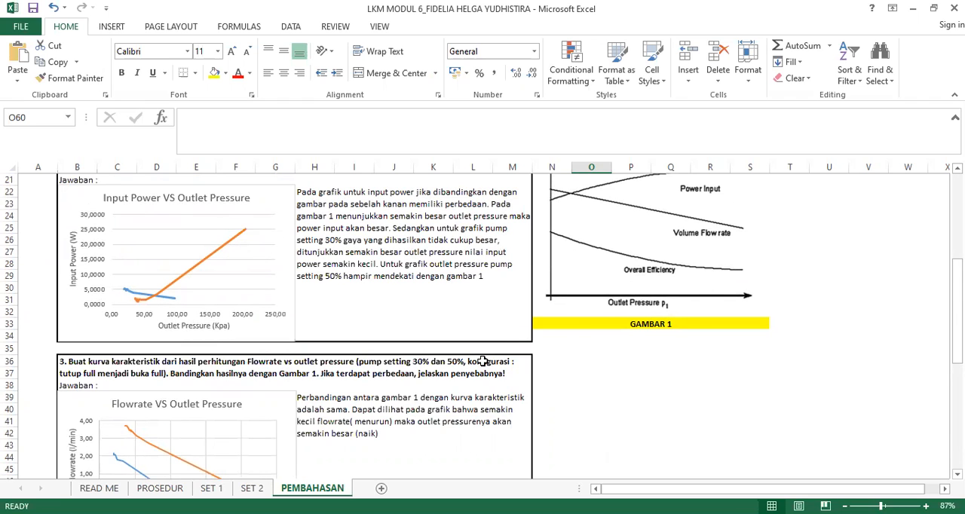
- Trace the set 1 and set 2 curves in the Overall Efficiency VS Outlet Pressure chart and check them against the written explanation
scroll(482, 361, "down", 4)
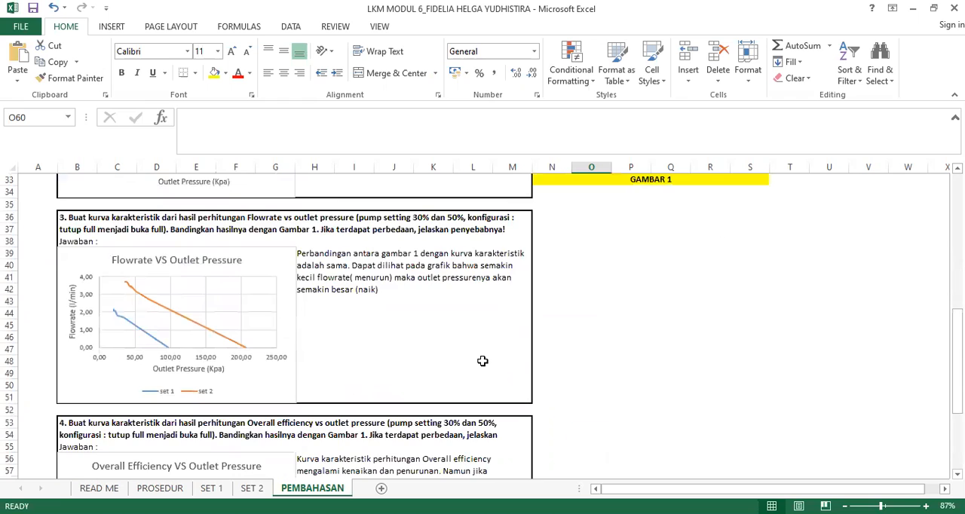
scroll(482, 361, "down", 4)
scroll(483, 361, "down", 1)
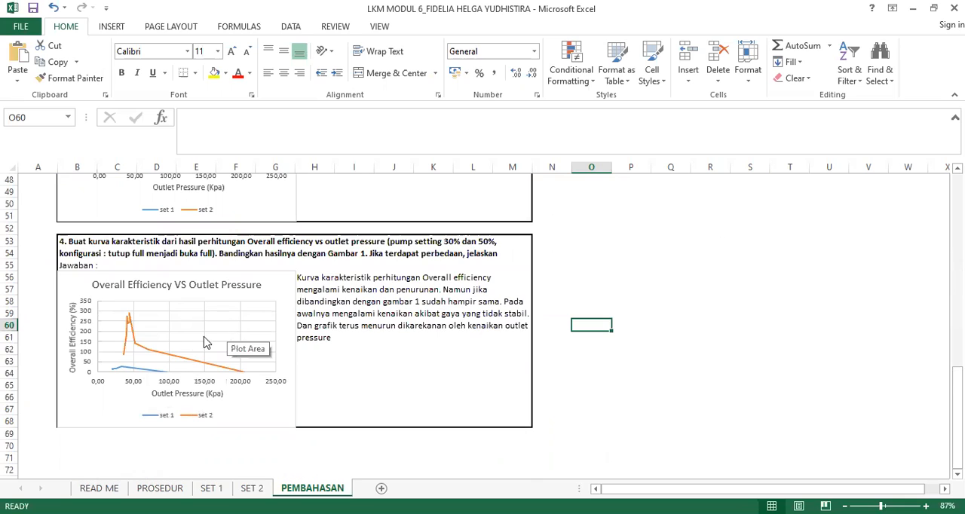
mouse_move(123, 370)
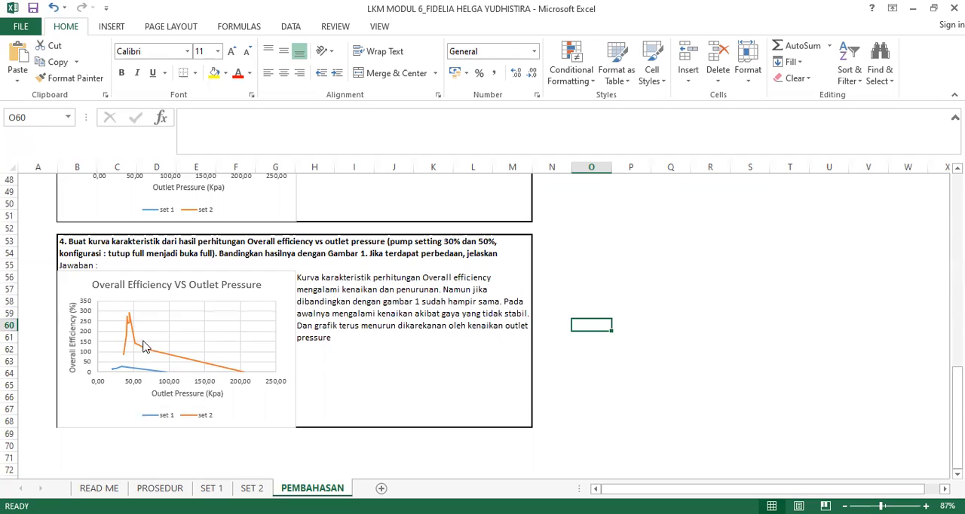
mouse_move(245, 367)
left_click(644, 287)
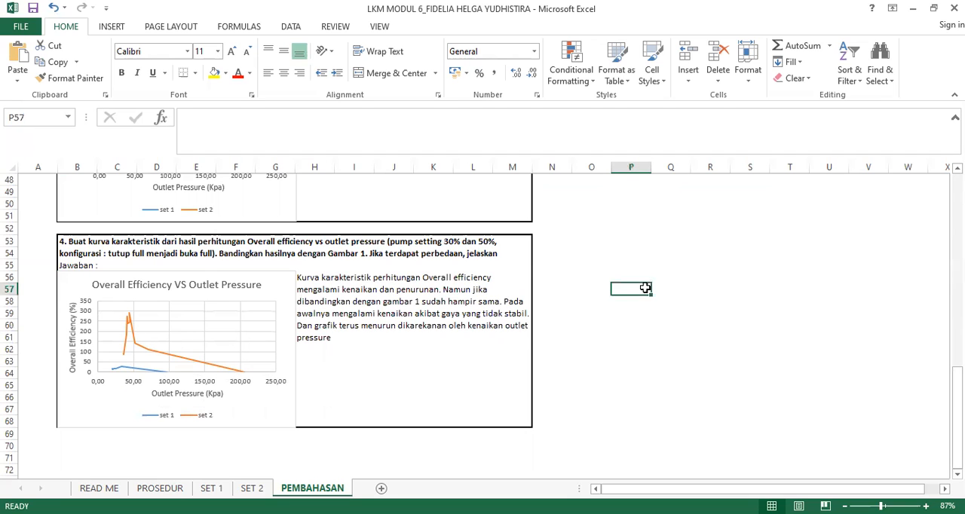
scroll(645, 287, "up", 2)
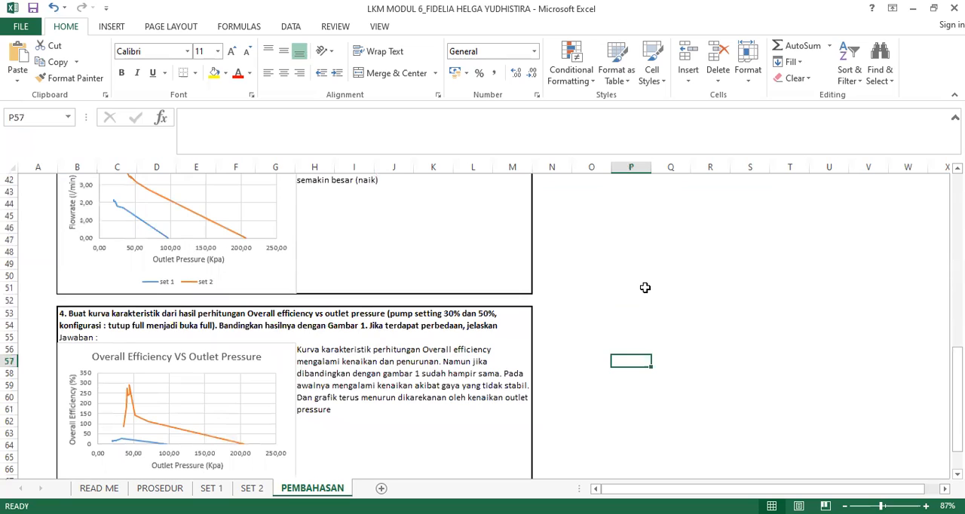